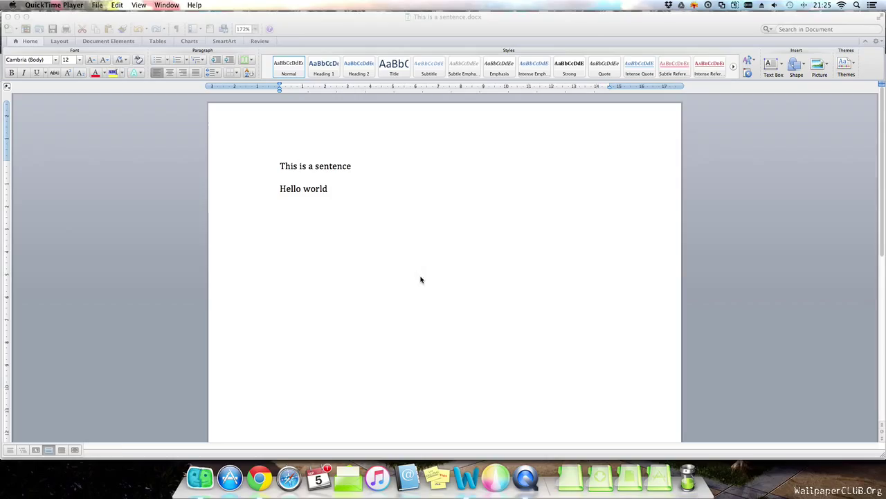
# - Type 'qwerty' on a new line below Hello world, then undo it
pyautogui.click(382, 232)
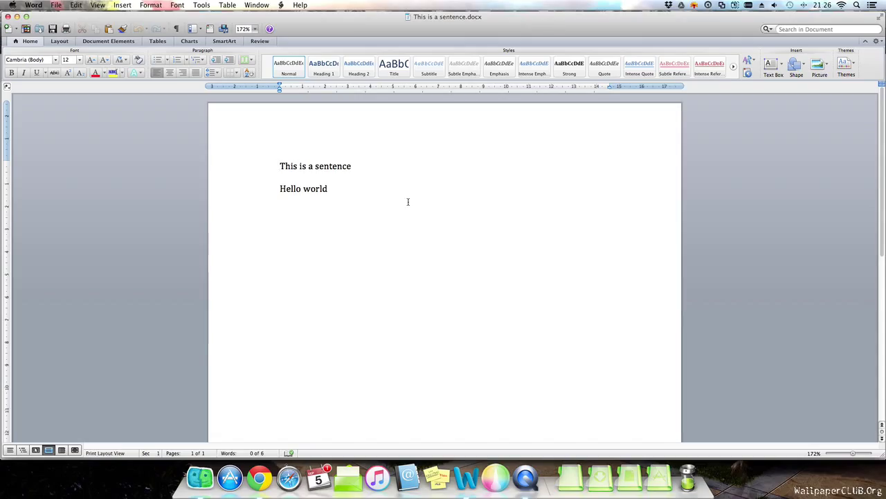
pyautogui.click(419, 228)
pyautogui.press('Return')
pyautogui.write('qwerty')
pyautogui.press('super+z')
# - Move 'world' from after Hello onto a line near the bottom of the page
pyautogui.hotkey('shift', 'alt', 'Left')
pyautogui.press('super+c')
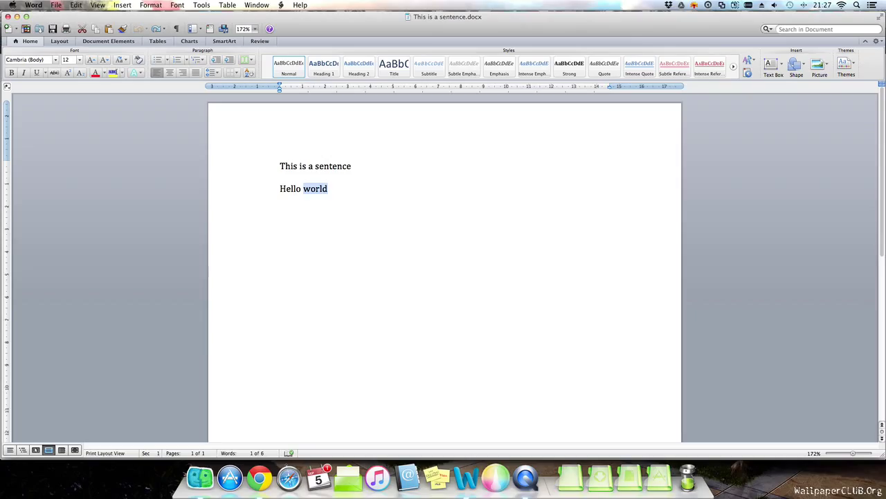
pyautogui.press('BackSpace')
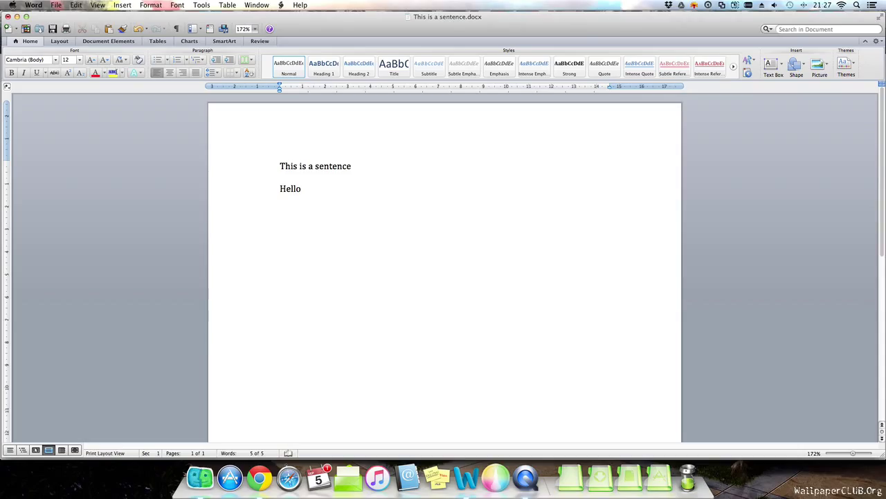
pyautogui.click(280, 411)
pyautogui.press('super+v')
pyautogui.hotkey('shift', 'Home')
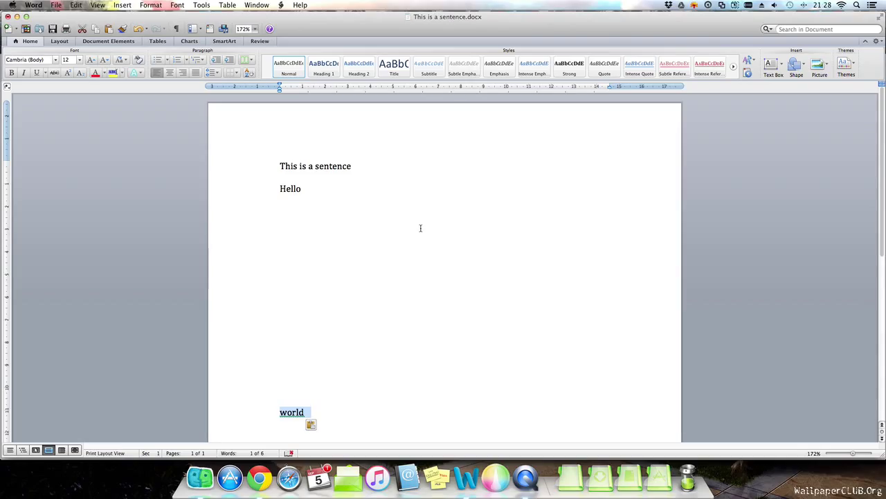
# - Copy the bottom 'world' and paste it back after 'Hello'
pyautogui.press('super+c')
pyautogui.press('Up')
pyautogui.press('Up')
pyautogui.press('Up')
pyautogui.press('Up')
pyautogui.press('Up')
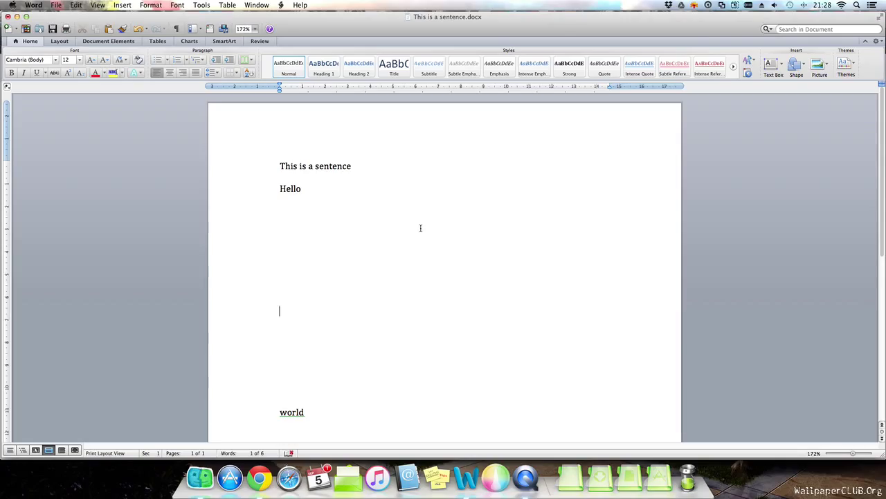
pyautogui.press('Up')
pyautogui.press('Up')
pyautogui.press('Up')
pyautogui.press('Up')
pyautogui.press('Down')
pyautogui.press('Down')
pyautogui.press('Left')
pyautogui.press('super+v')
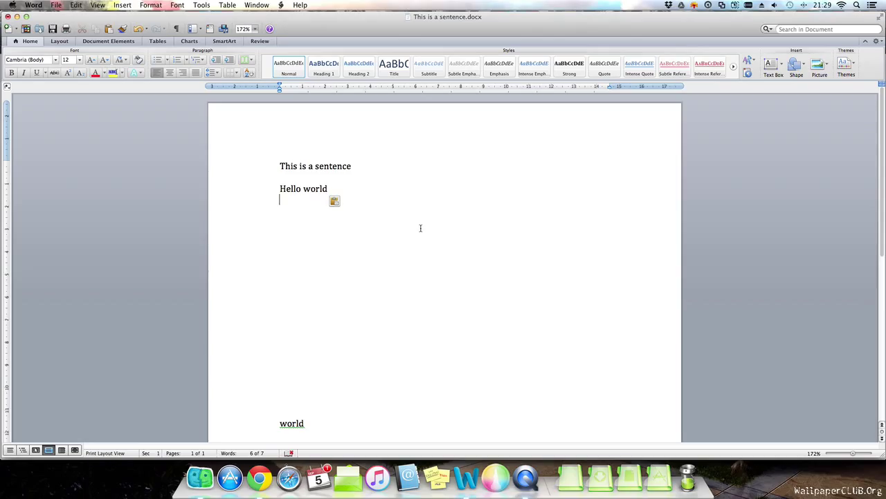
# - Bold the 'Hello world' line, then create a new blank document
pyautogui.press('Up')
pyautogui.hotkey('shift', 'Down')
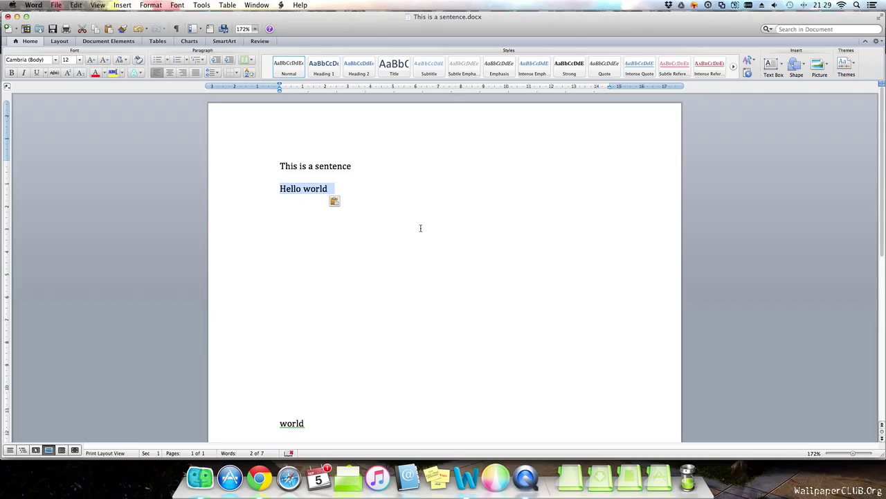
pyautogui.press('super+b')
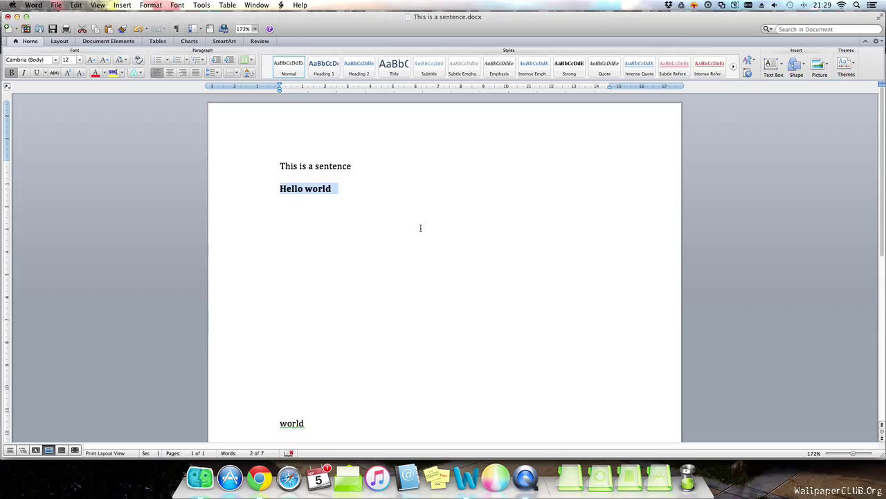
pyautogui.press('Down')
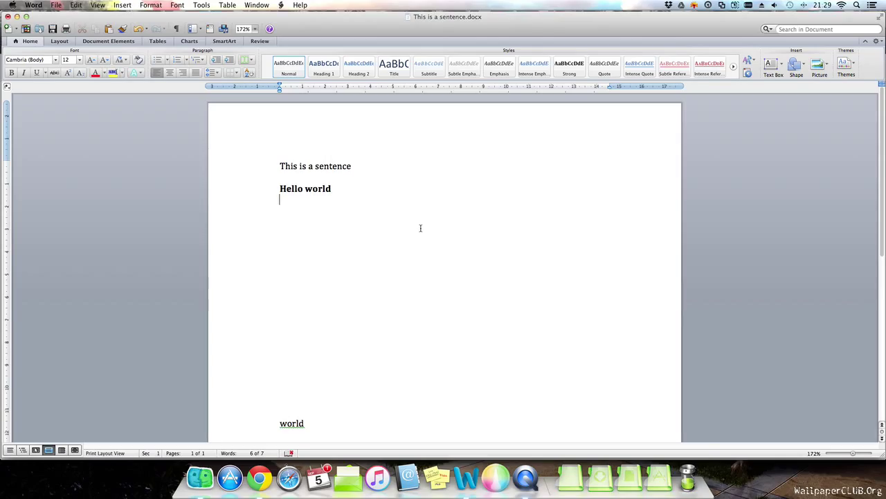
pyautogui.press('super+n')
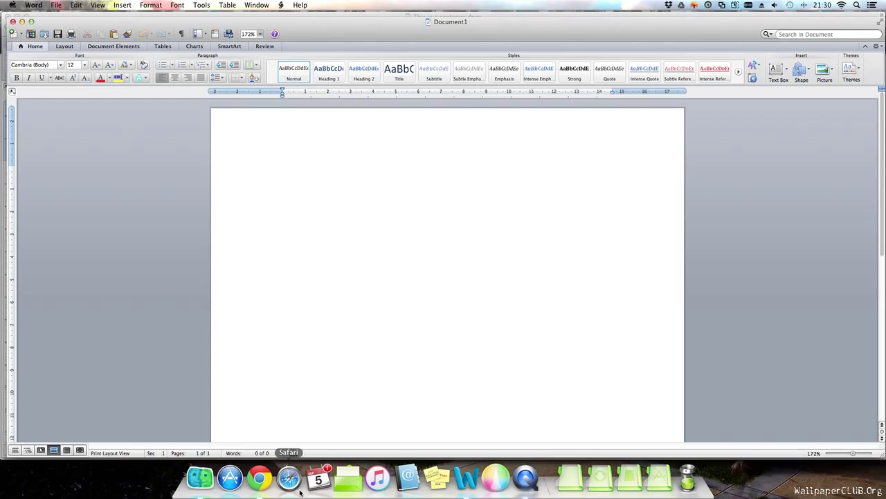
# - Switch from the blank Word document over to Mail
pyautogui.click(346, 481)
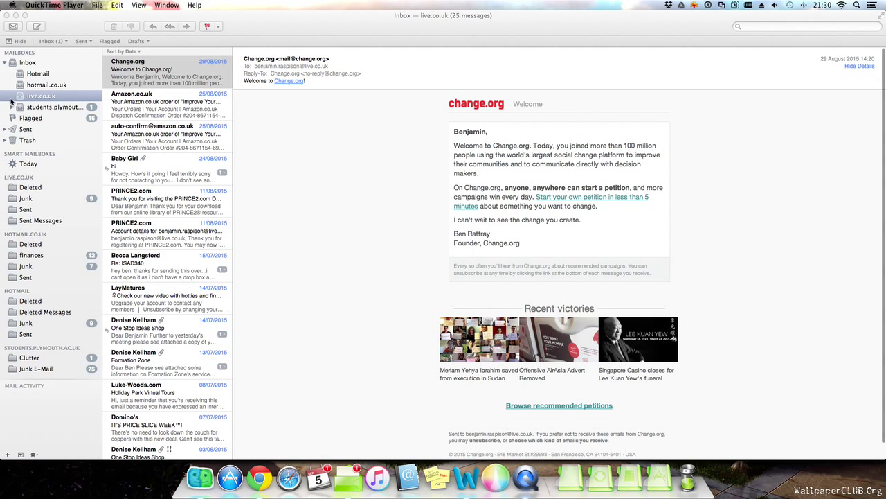
# - Select the Hotmail mailbox and open a blank New Message window
pyautogui.click(20, 76)
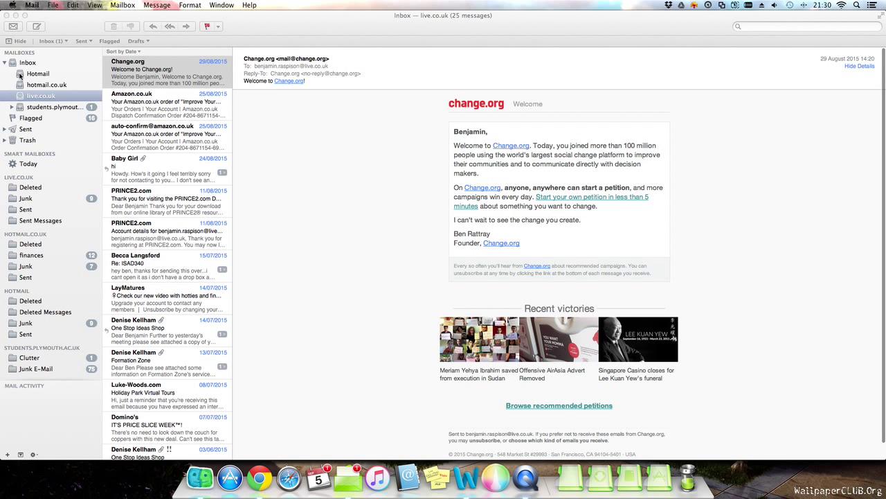
pyautogui.click(20, 75)
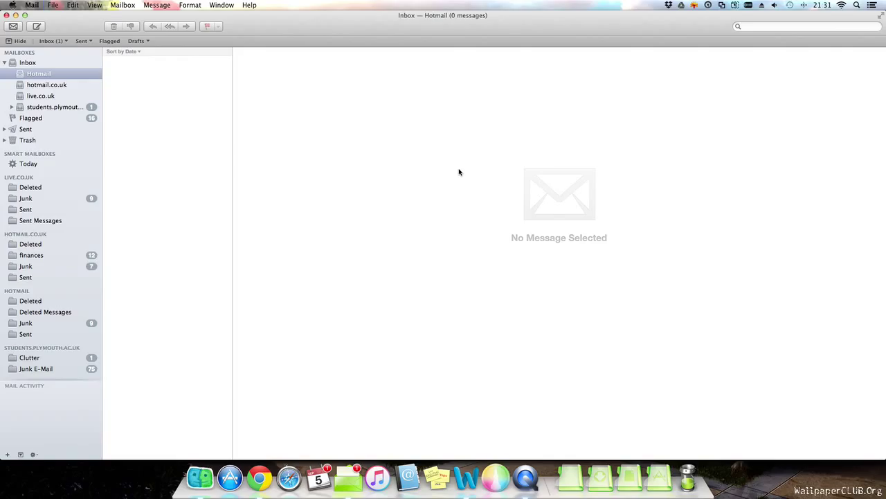
pyautogui.press('super+n')
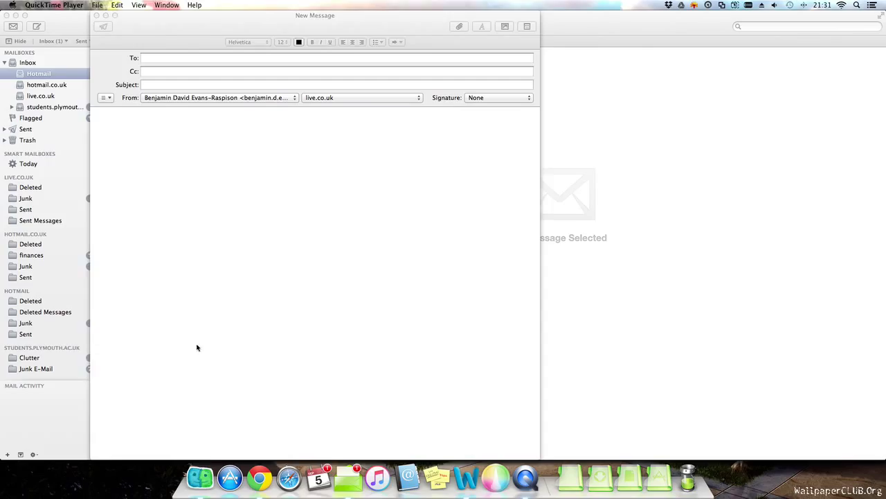
pyautogui.click(277, 242)
pyautogui.click(277, 240)
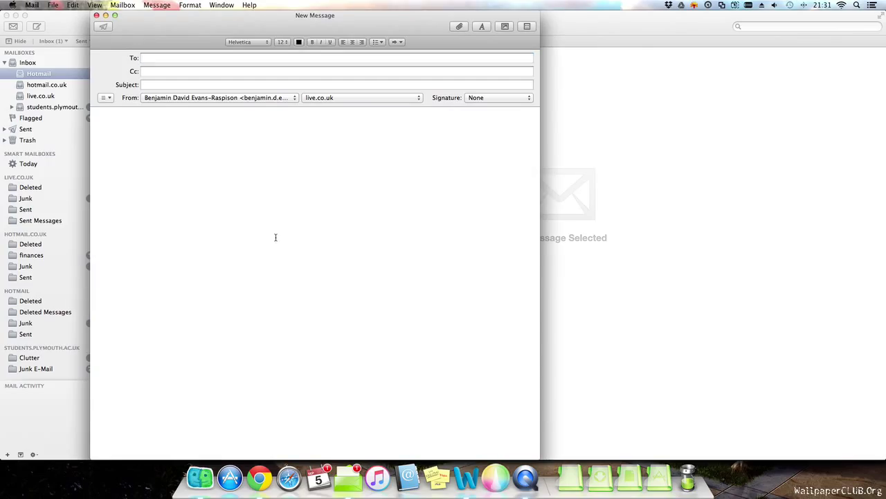
pyautogui.click(498, 99)
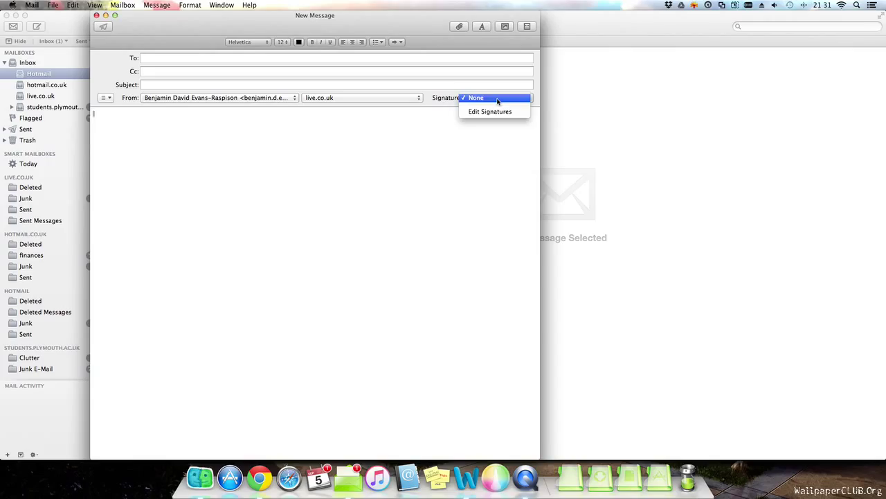
pyautogui.click(469, 207)
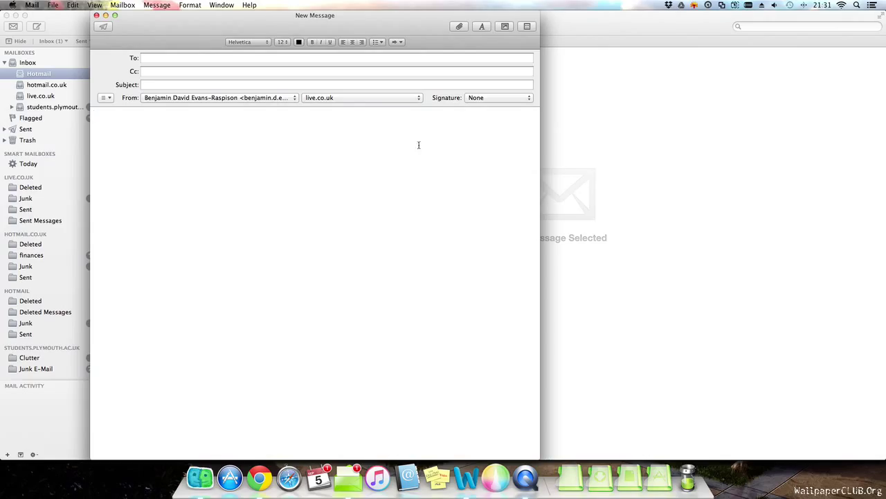
pyautogui.click(259, 478)
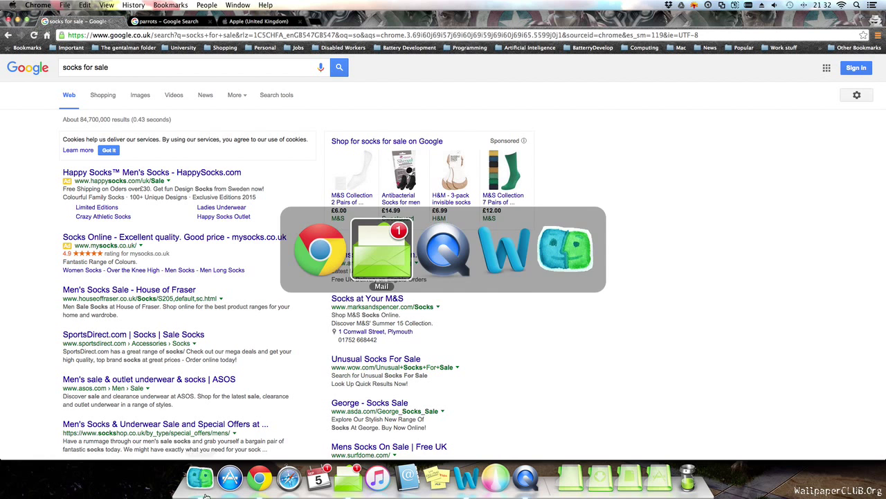
# - Return to Chrome with Command+Tab and move on to the Apple (United Kingdom) tab
pyautogui.press('super+Tab')
pyautogui.press('super+Tab')
pyautogui.press('super+Tab')
pyautogui.press('super+Tab')
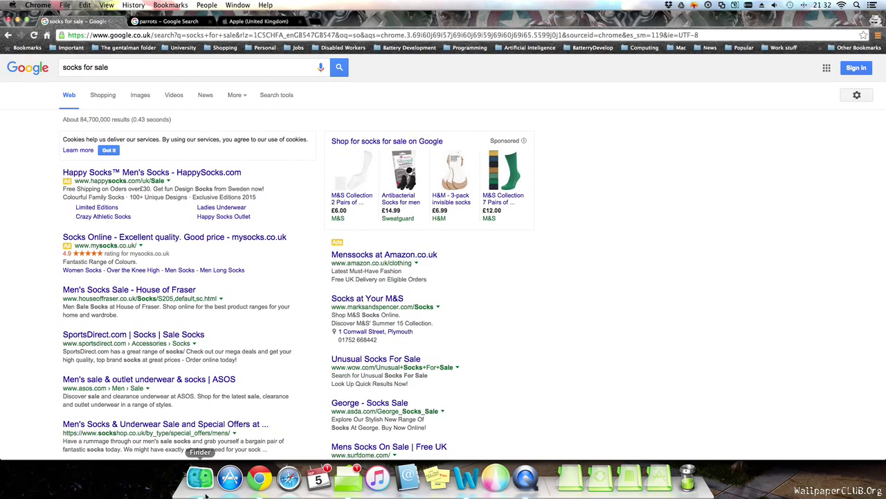
pyautogui.hotkey('ctrl', 'Tab')
pyautogui.hotkey('ctrl', 'Tab')
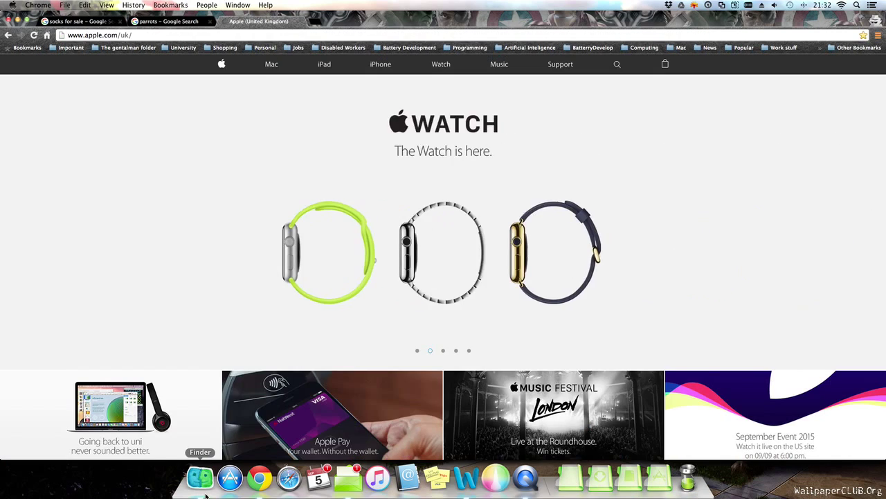
# - Cycle through the socks, parrots and Apple tabs using Ctrl+Tab and Cmd+1/2/3
pyautogui.hotkey('ctrl', 'Tab')
pyautogui.hotkey('ctrl', 'Tab')
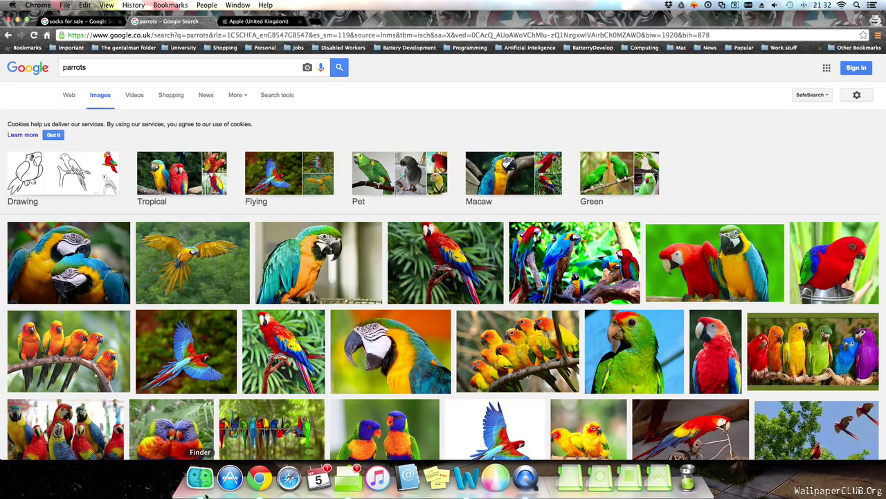
pyautogui.hotkey('ctrl', 'Tab')
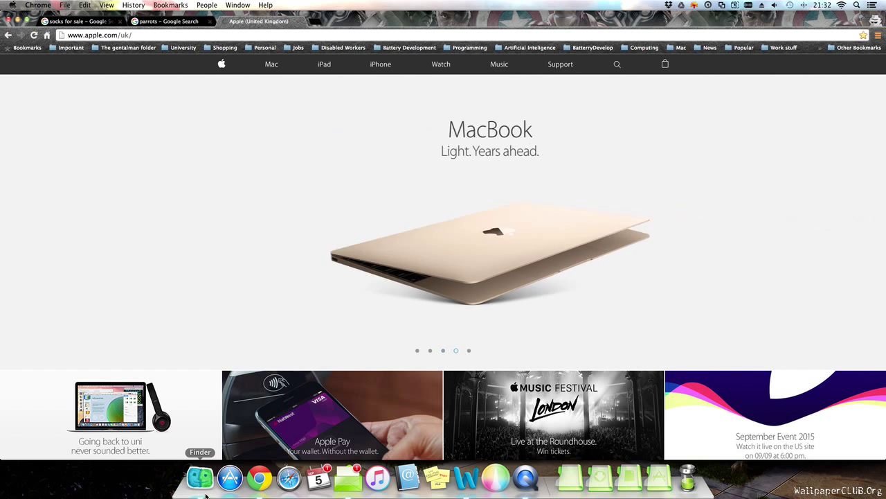
pyautogui.press('super+1')
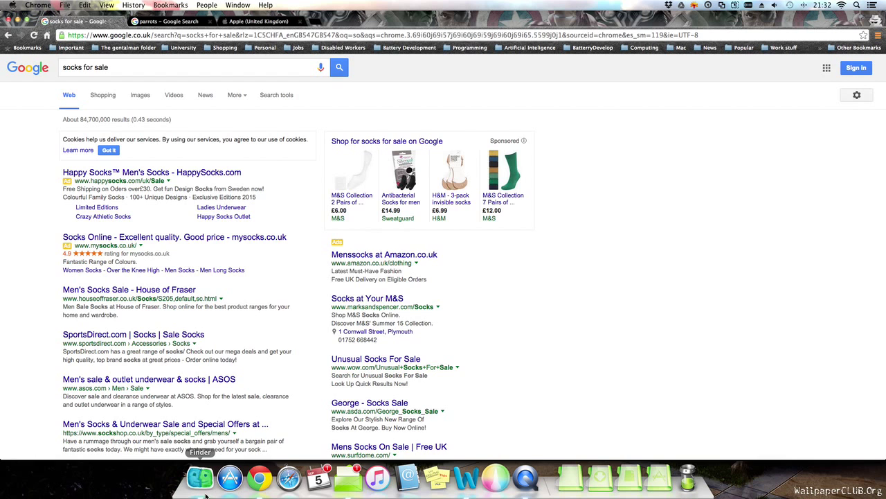
pyautogui.press('super+2')
pyautogui.press('super+3')
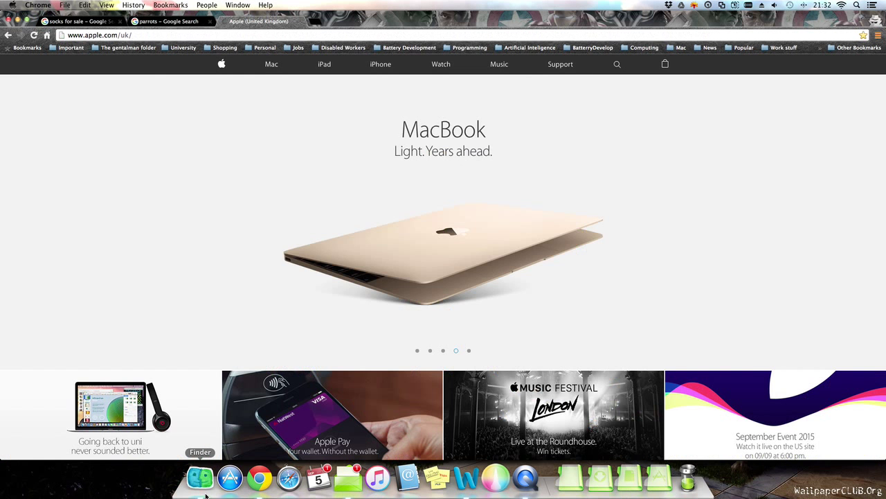